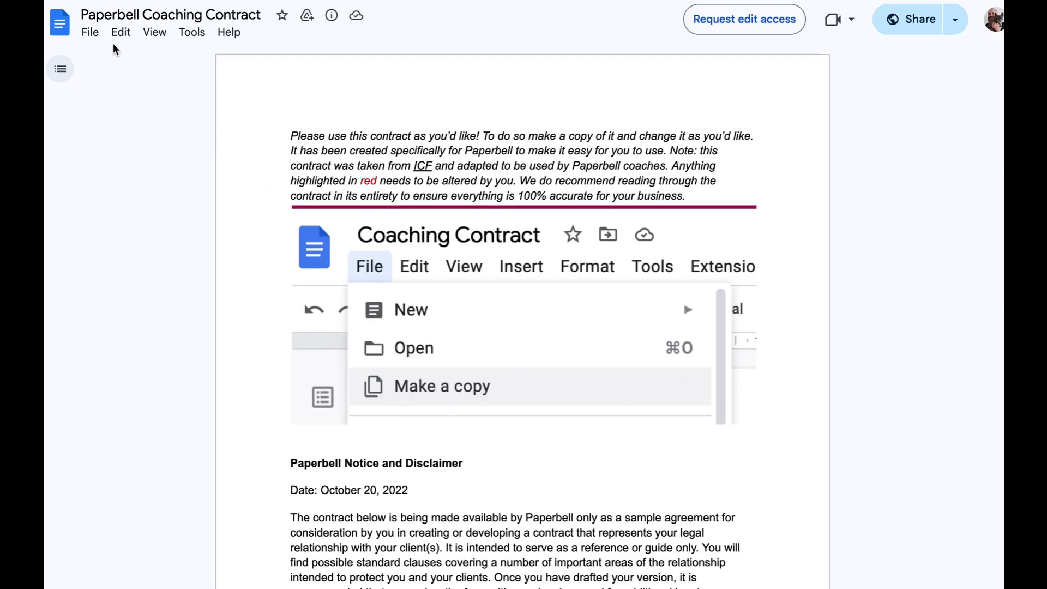
- Choose Make a copy for the Paperbell Coaching Contract template from the File menu
left_click(90, 33)
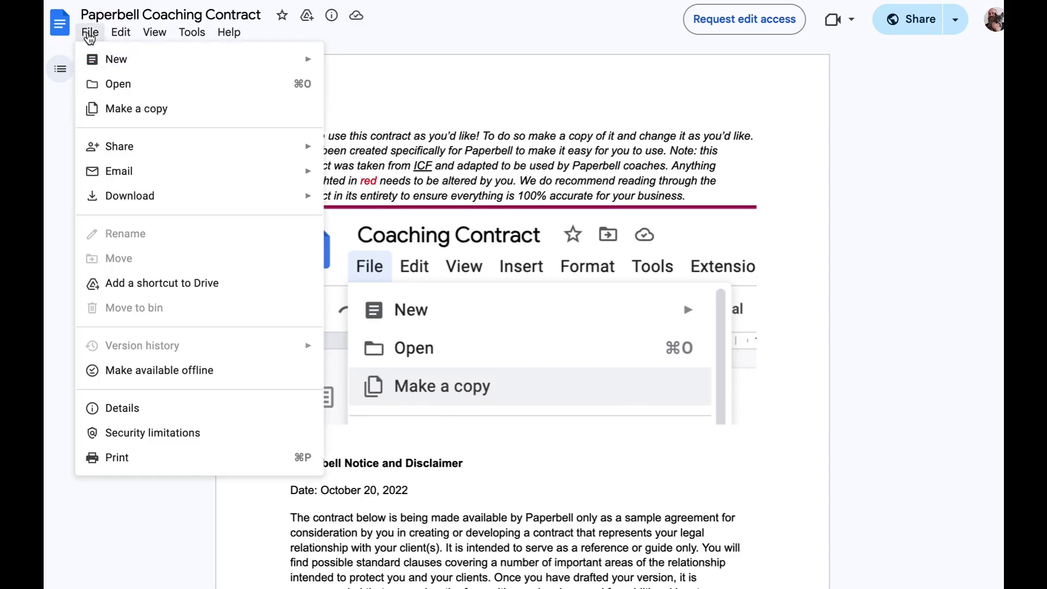
left_click(110, 117)
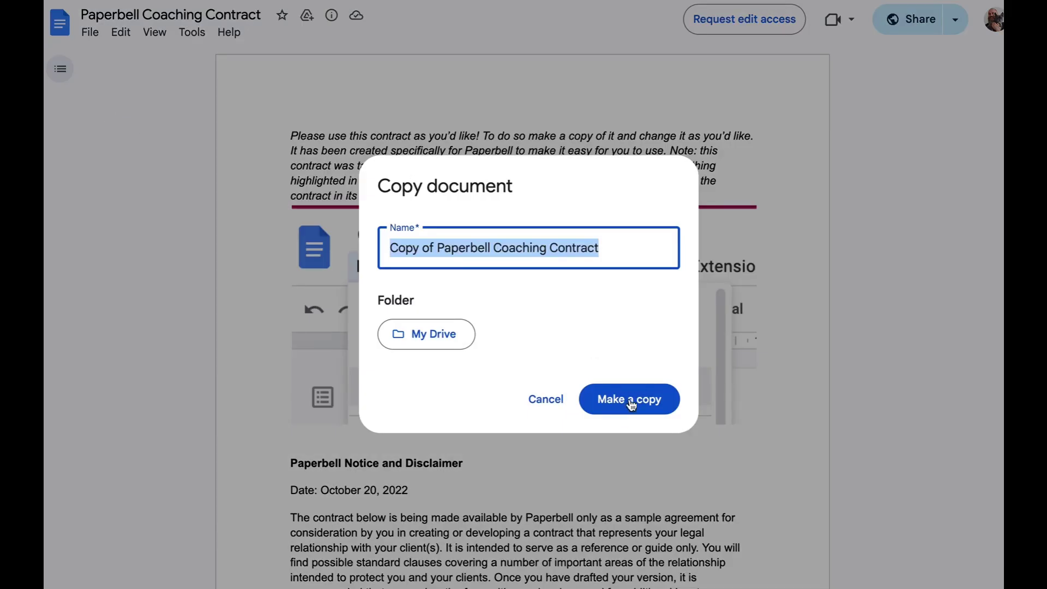
- Confirm the copy, producing an editable 'Copy of Paperbell Coaching Contract' with red placeholders
left_click(625, 403)
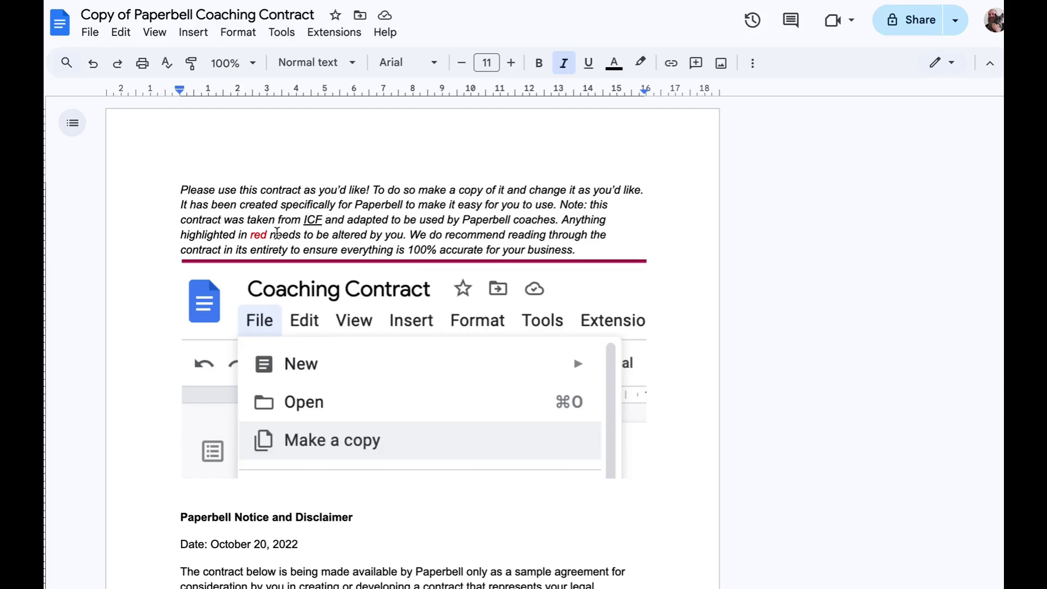
double_click(248, 236)
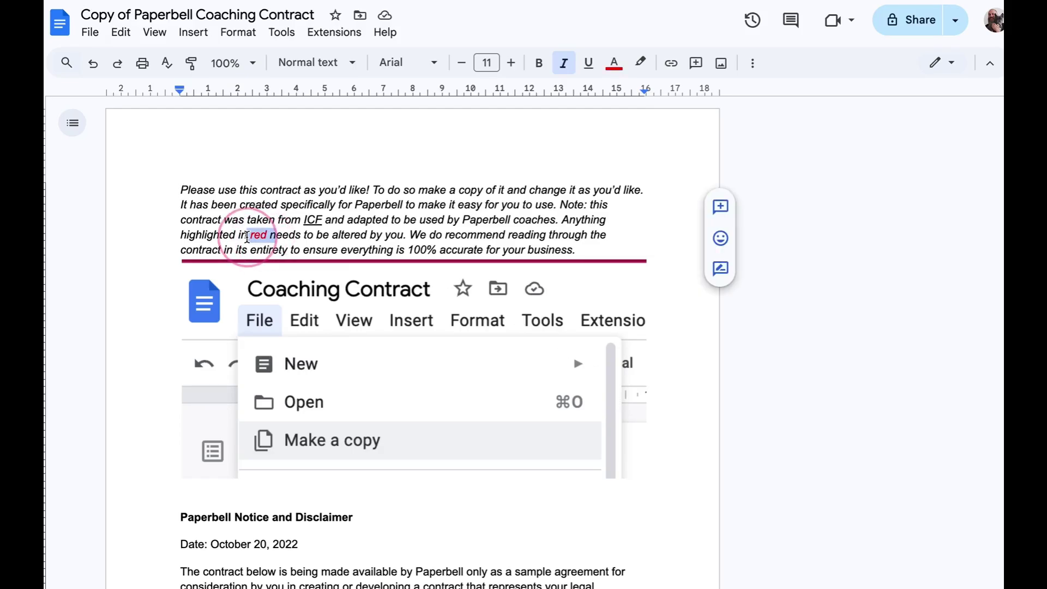
left_click(295, 236)
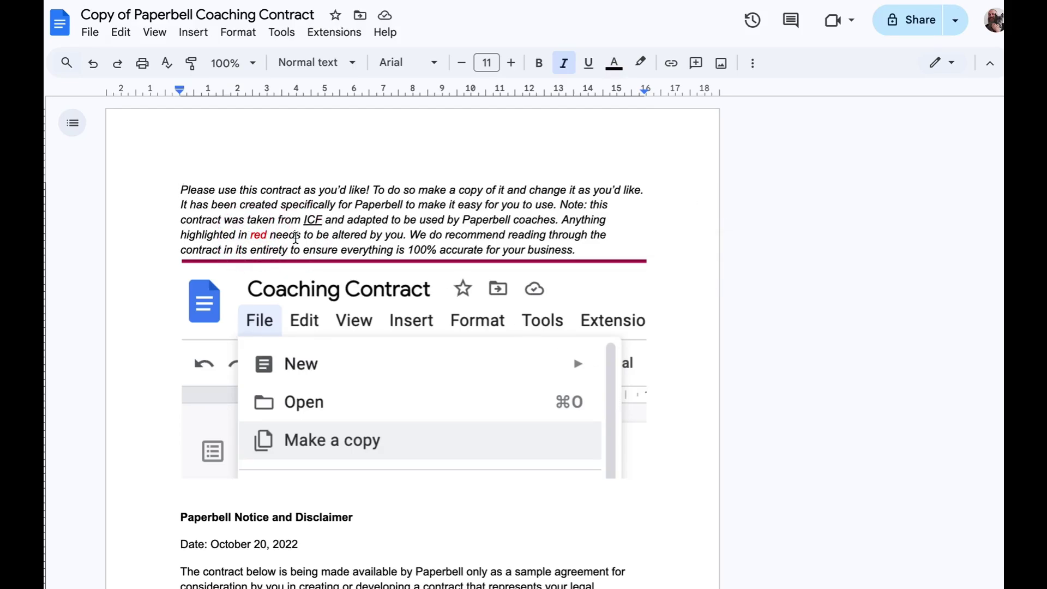
scroll(296, 237, "down", 2)
scroll(296, 238, "down", 1)
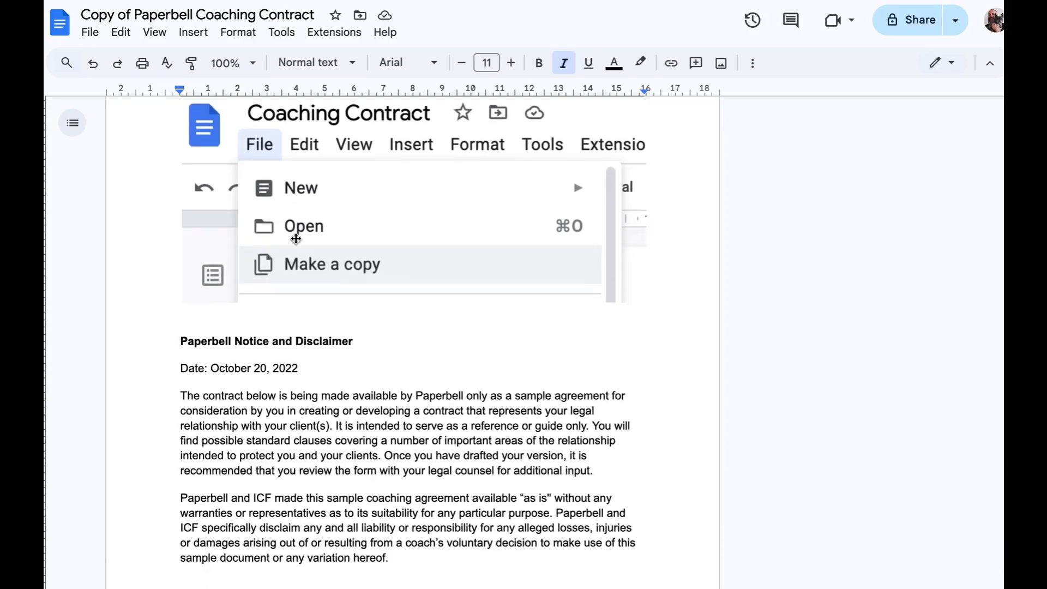
scroll(296, 237, "down", 3)
scroll(295, 237, "down", 1)
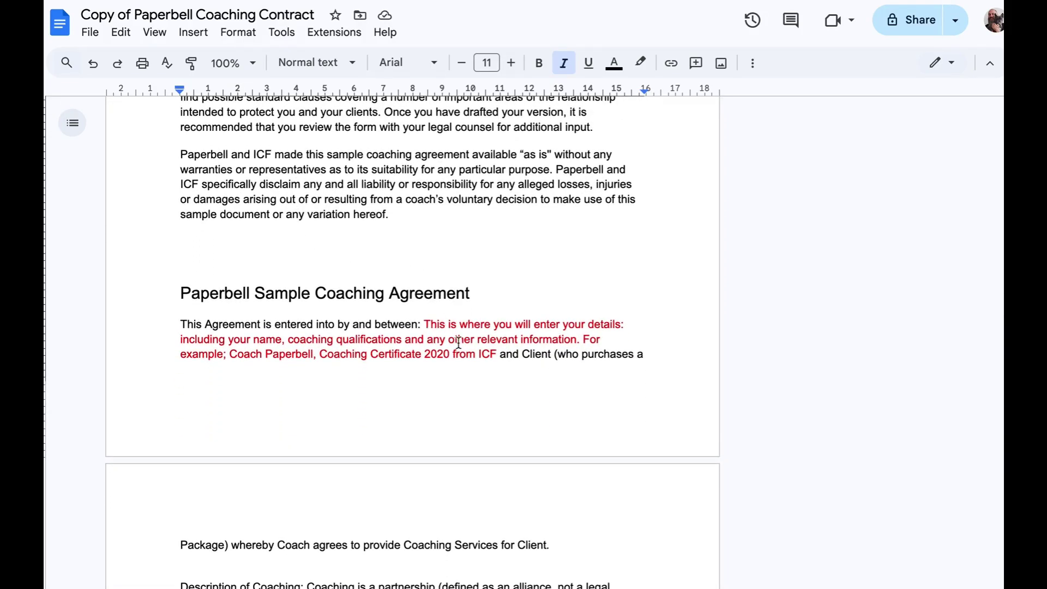
scroll(500, 359, "down", 1)
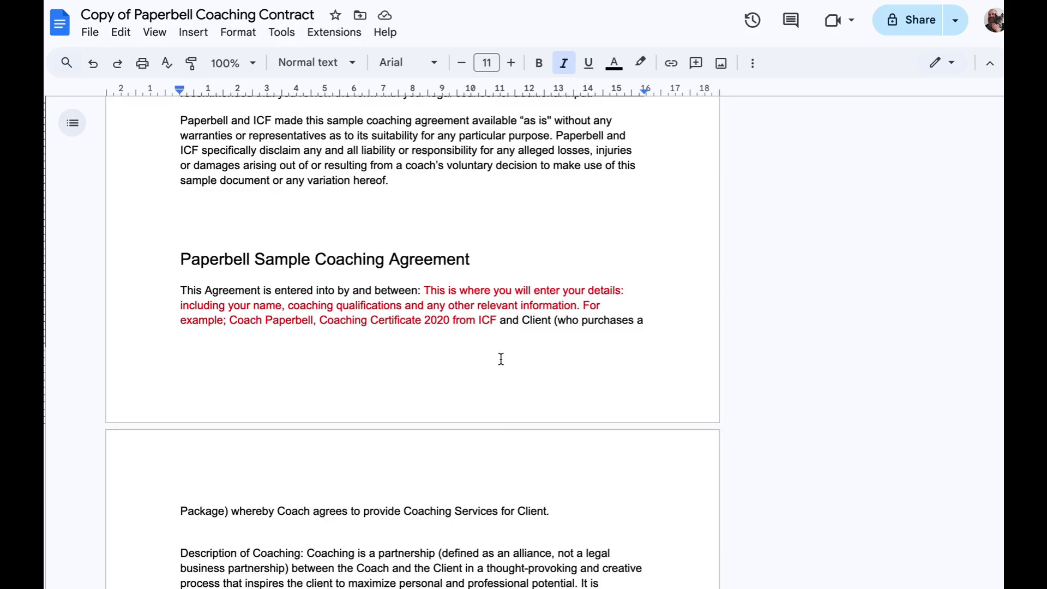
scroll(500, 359, "down", 2)
scroll(501, 359, "down", 1)
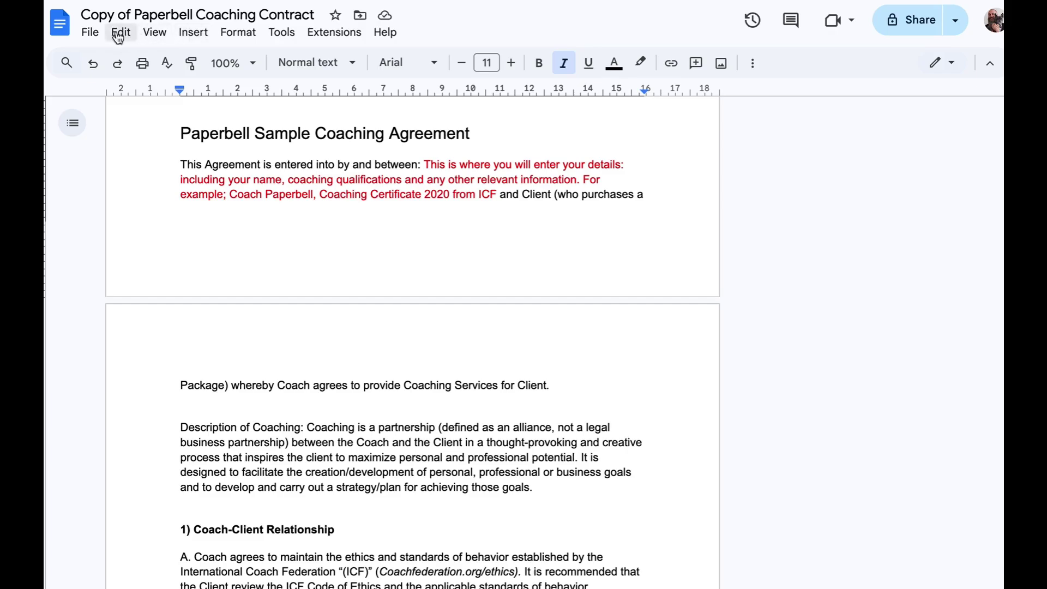
- Save the copied coaching contract as a PDF document (.pdf) download
left_click(91, 34)
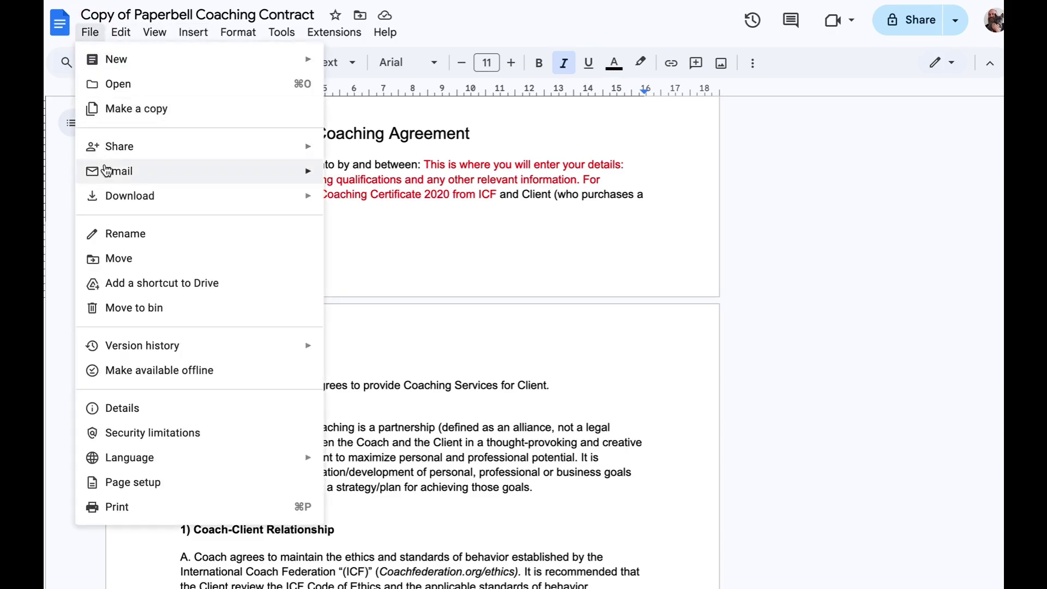
mouse_move(129, 196)
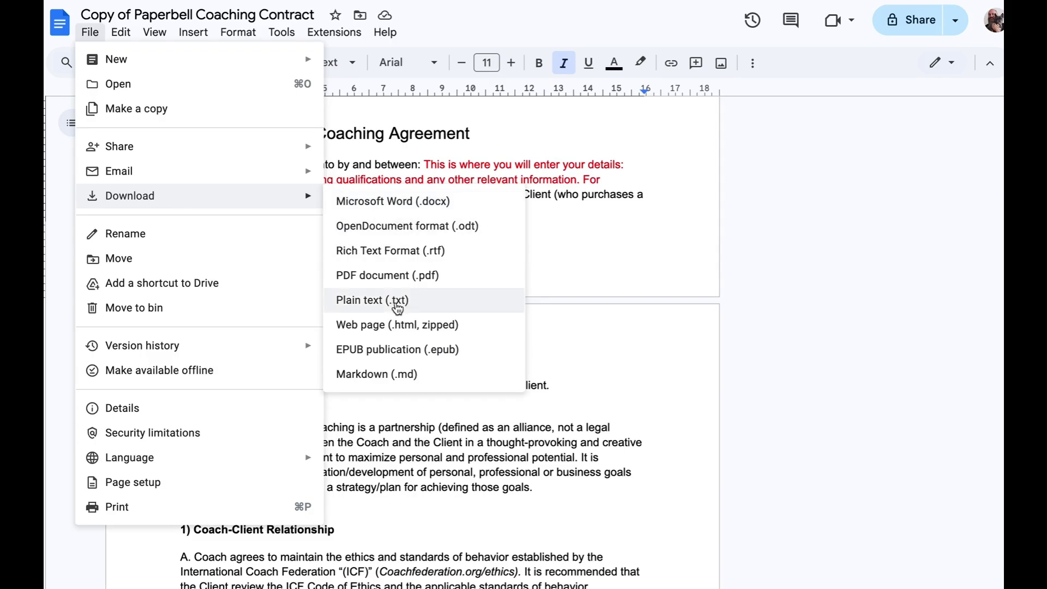
left_click(401, 278)
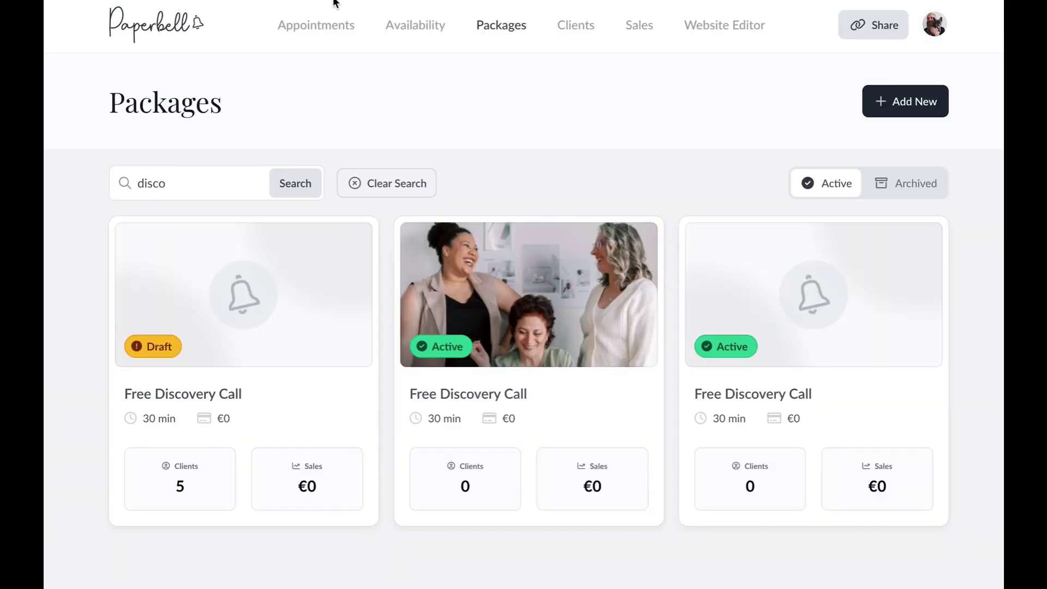
- In the Free Discovery Call package's Contract section, start a contract upload
left_click(488, 397)
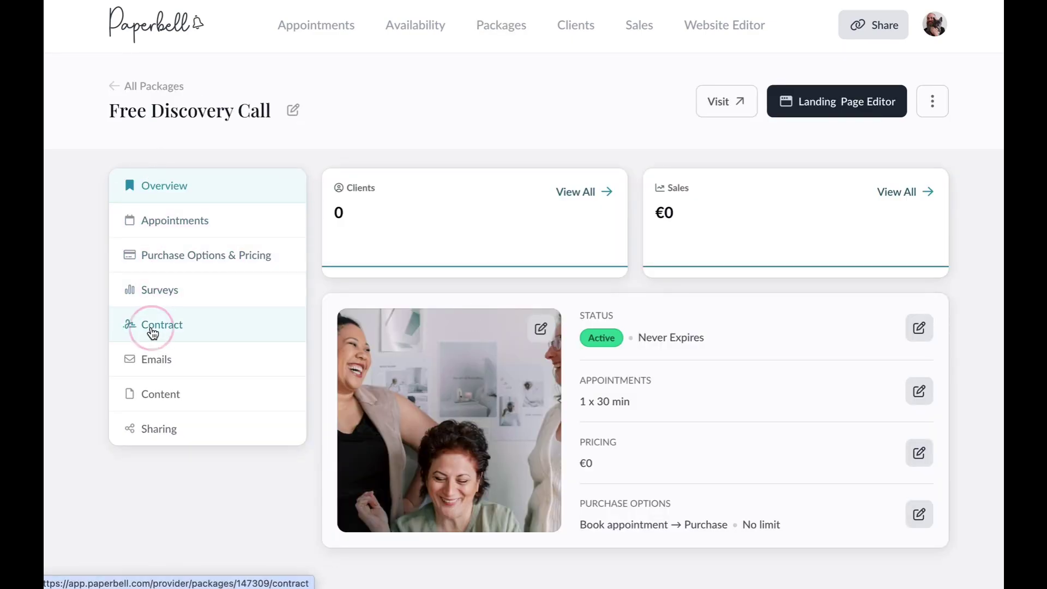
left_click(152, 324)
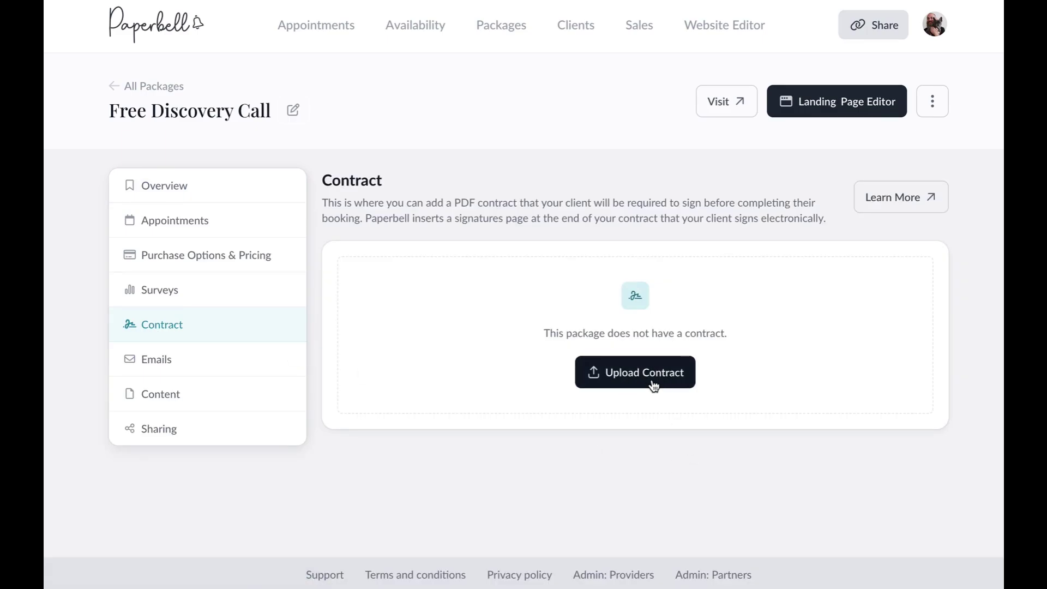
left_click(654, 385)
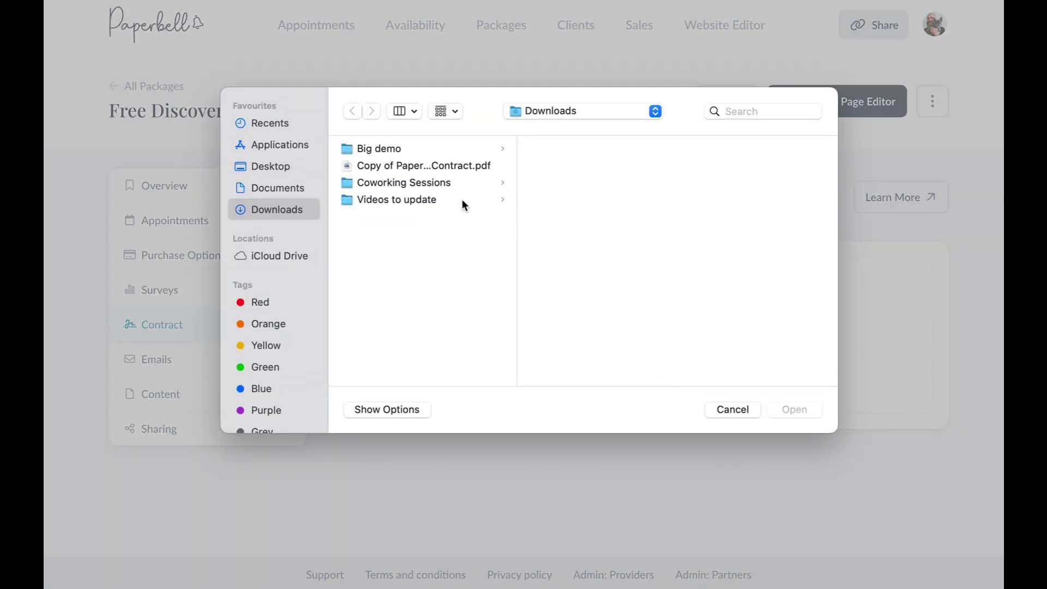
- Upload the Copy of Paperbell Coaching Contract PDF from Downloads to the package
double_click(459, 166)
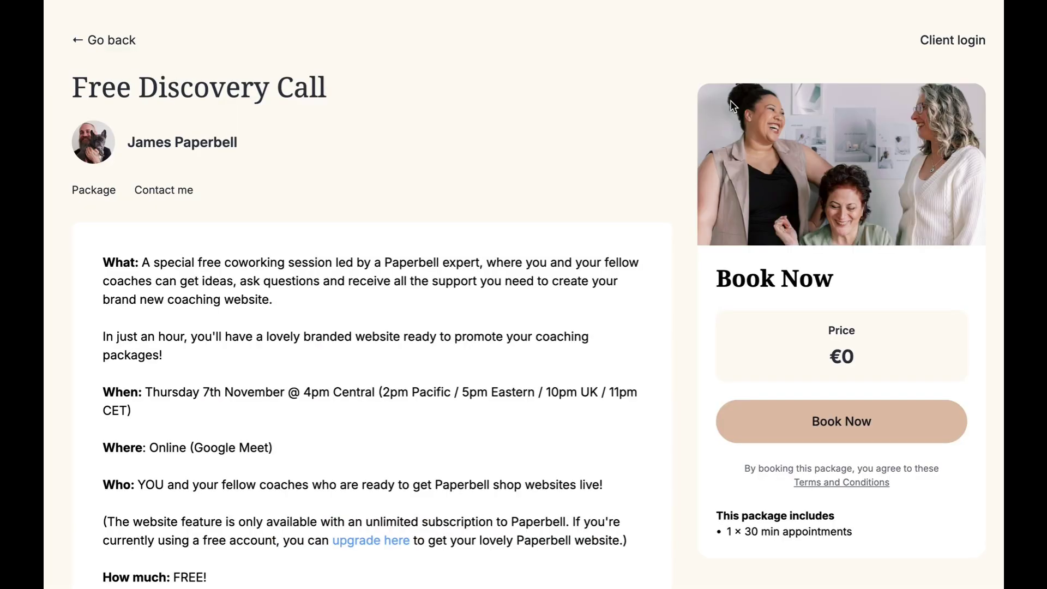
- Book the Free Discovery Call and go to the contract's signature field in Dropbox Sign
left_click(819, 434)
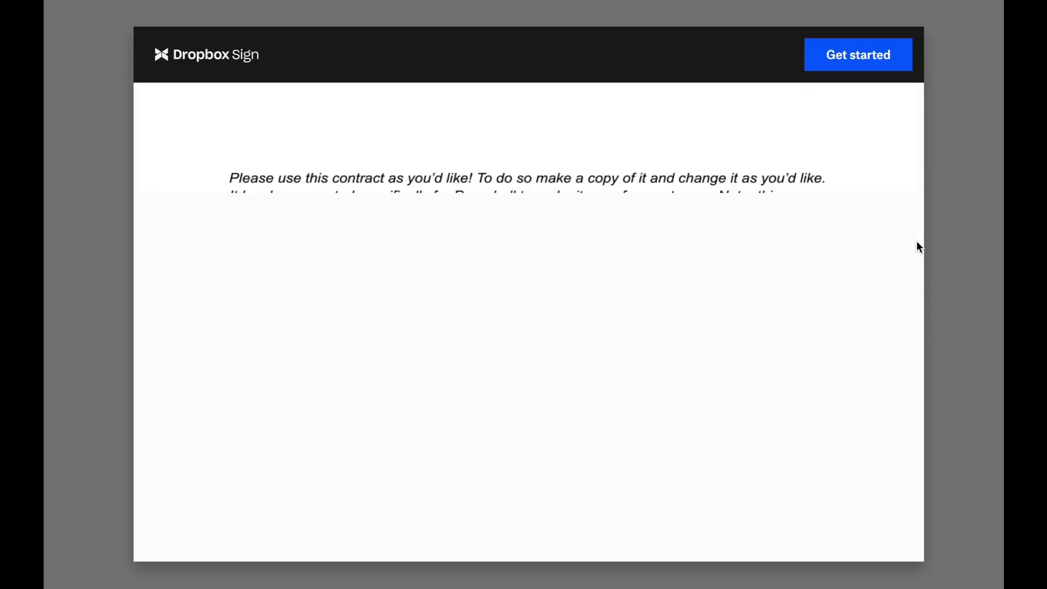
scroll(809, 233, "down", 1)
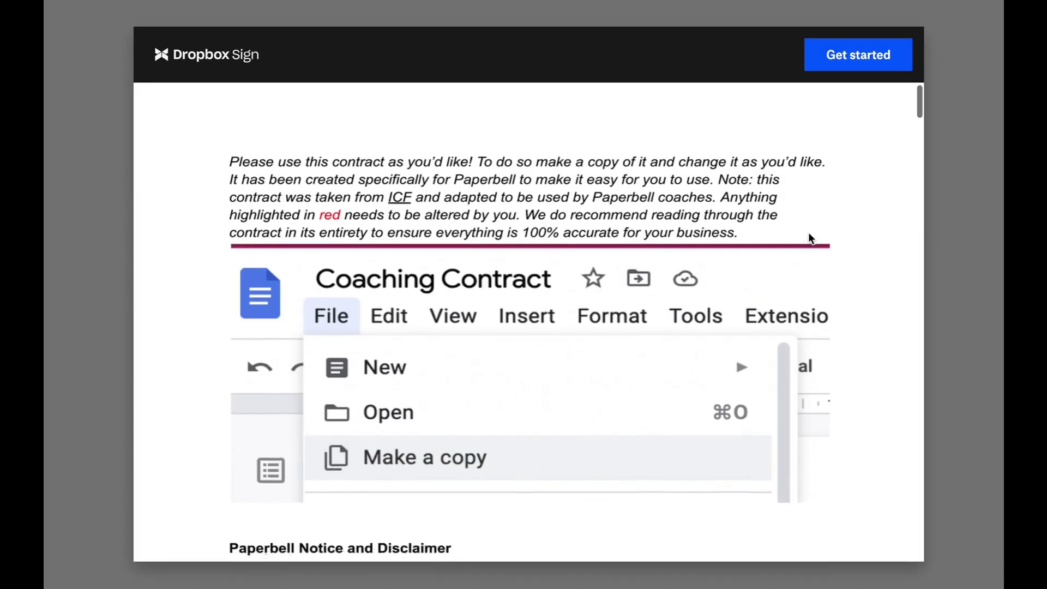
scroll(808, 233, "down", 3)
scroll(808, 233, "down", 3)
scroll(808, 238, "down", 3)
scroll(808, 238, "down", 3)
scroll(808, 238, "down", 3)
left_click(881, 60)
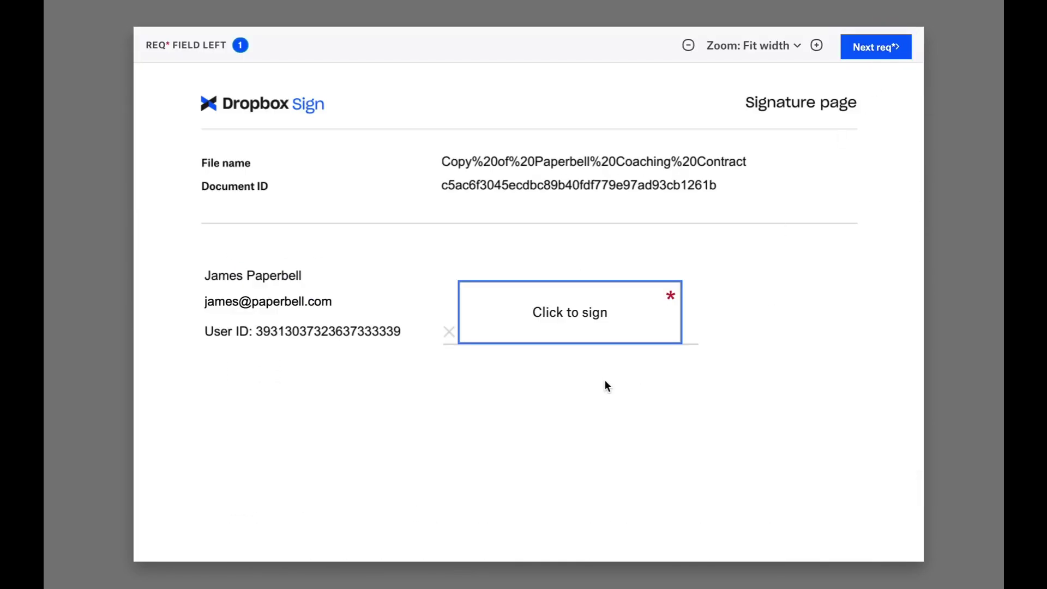
- Draw a signature and insert it into the required Click to sign field
left_click(542, 312)
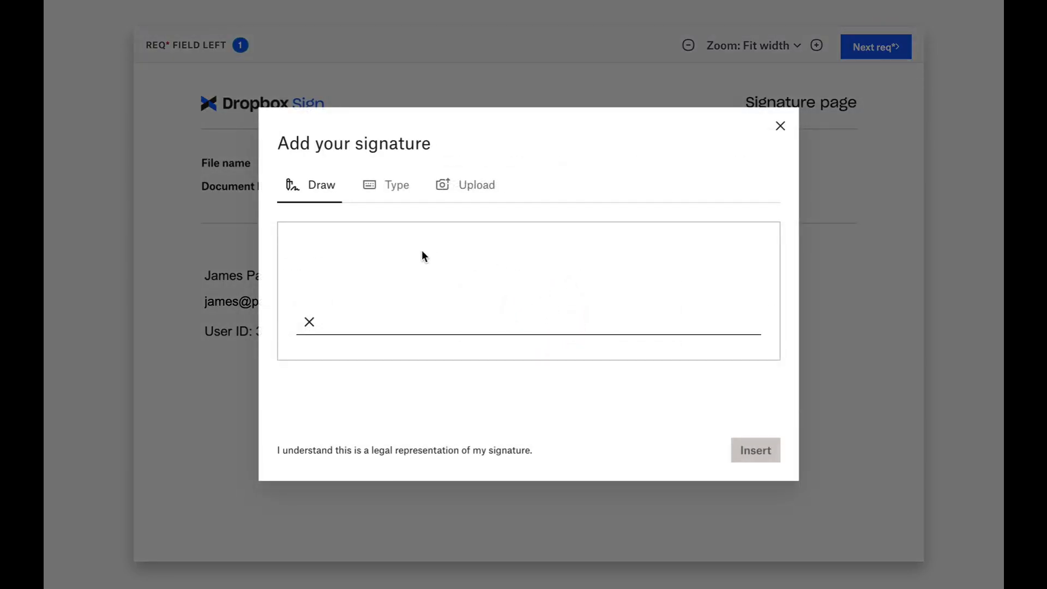
mouse_move(422, 255)
left_mouse_down()
mouse_move(494, 312)
mouse_move(547, 267)
left_mouse_up()
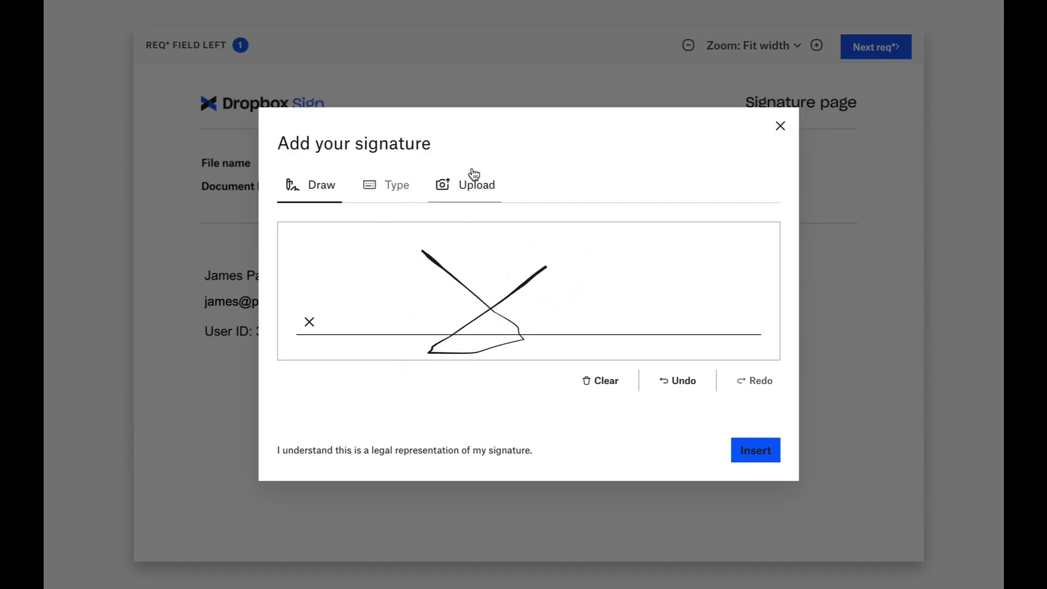
left_click(752, 452)
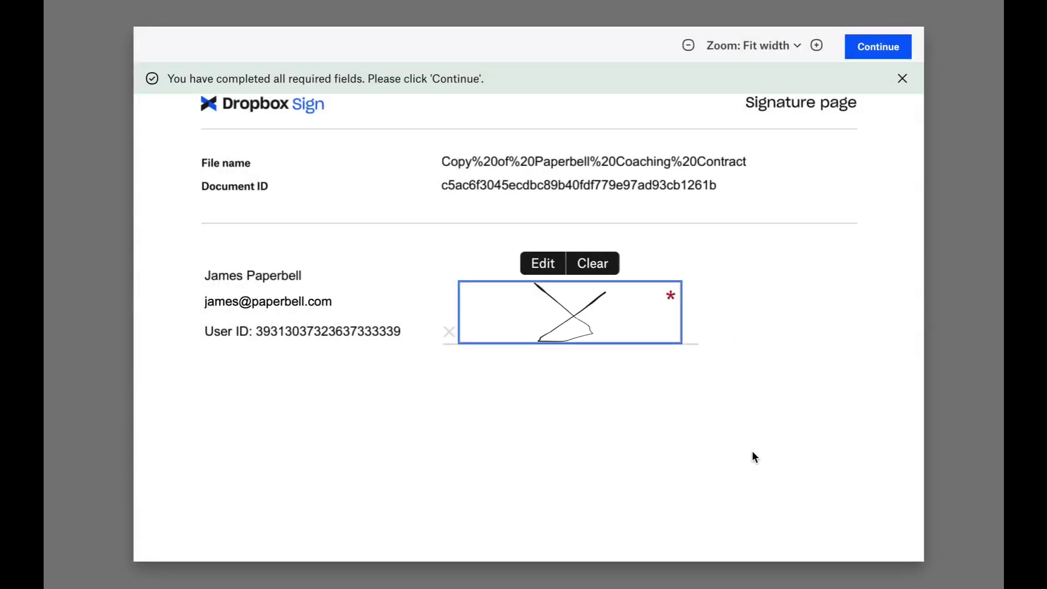
- Continue past the completed fields and accept the I agree terms to submit the contract
left_click(866, 43)
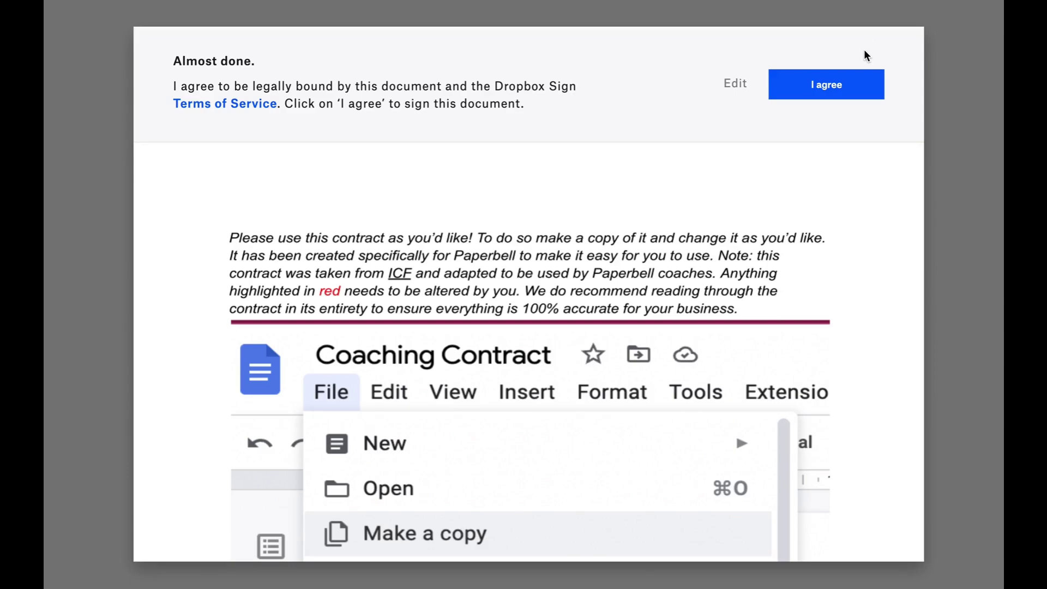
left_click(837, 98)
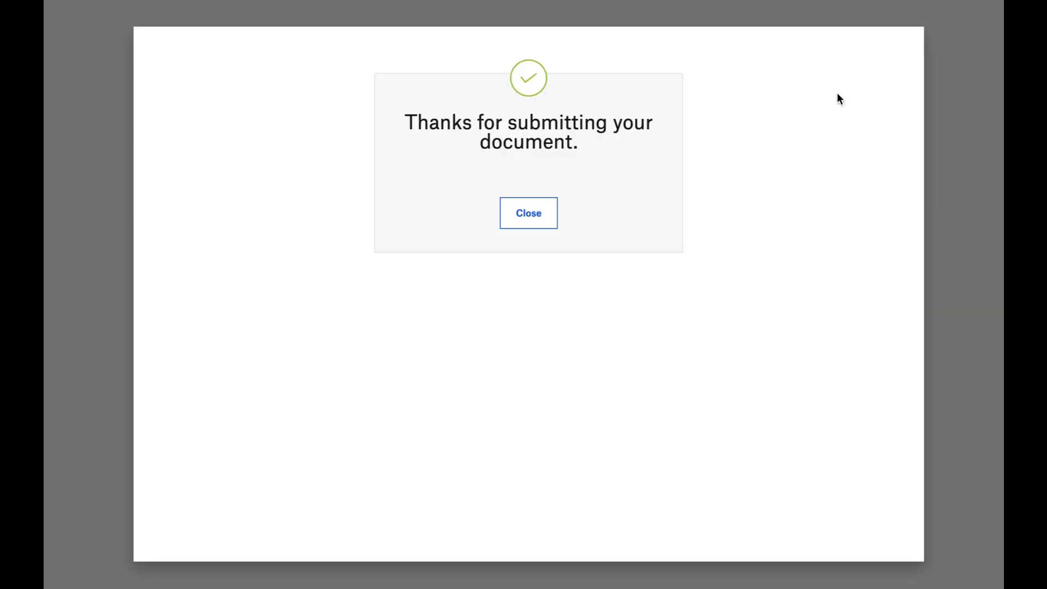